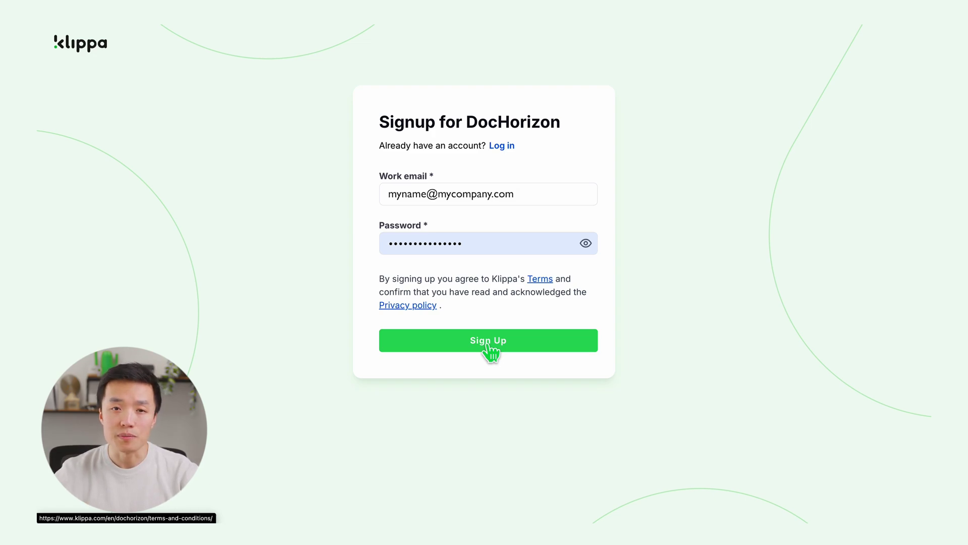
- Submit the signup and company details to finish onboarding with an 'E-invoices' first project
click(489, 344)
click(512, 224)
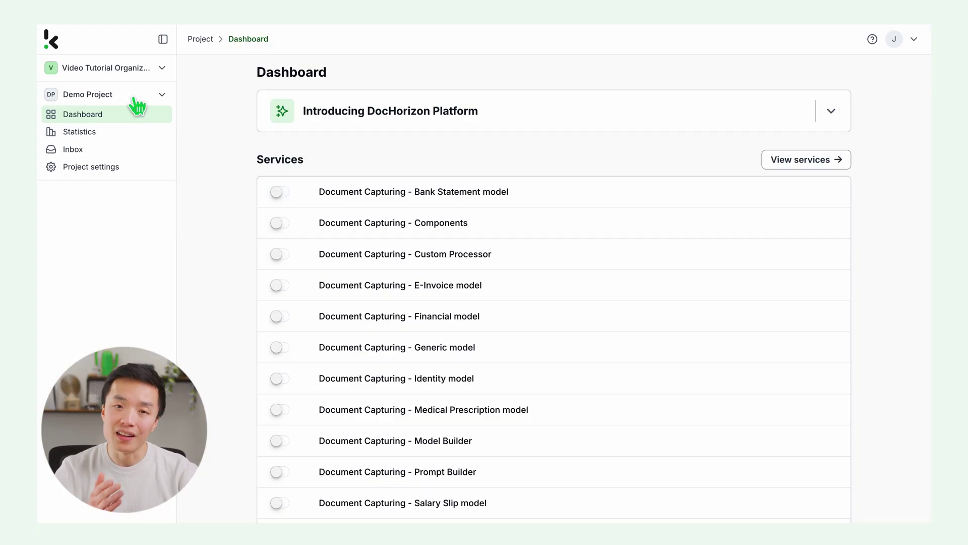
- Turn on Document Capturing - Financial, Human In The Loop and Flow Builder under project Services
click(130, 166)
click(218, 94)
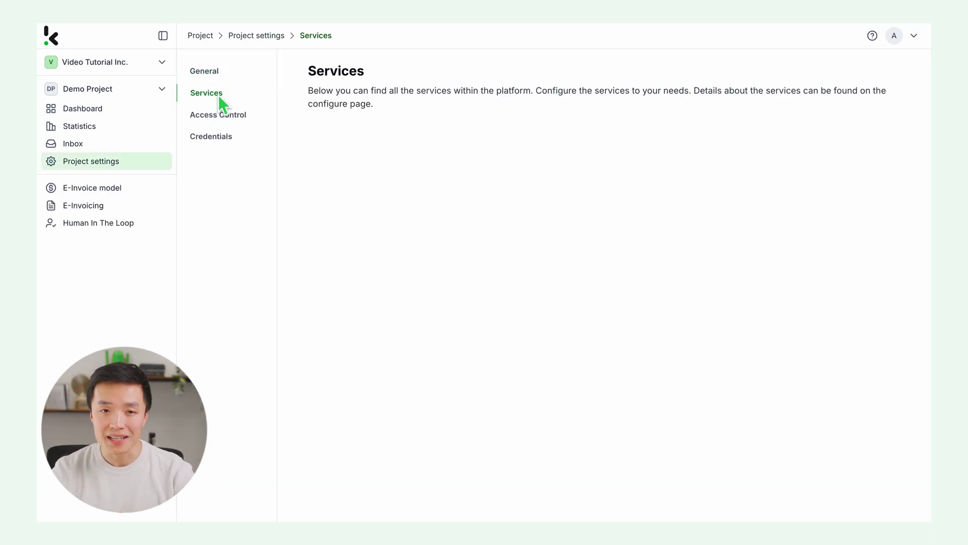
scroll(386, 134, down, 2)
scroll(386, 134, down, 2)
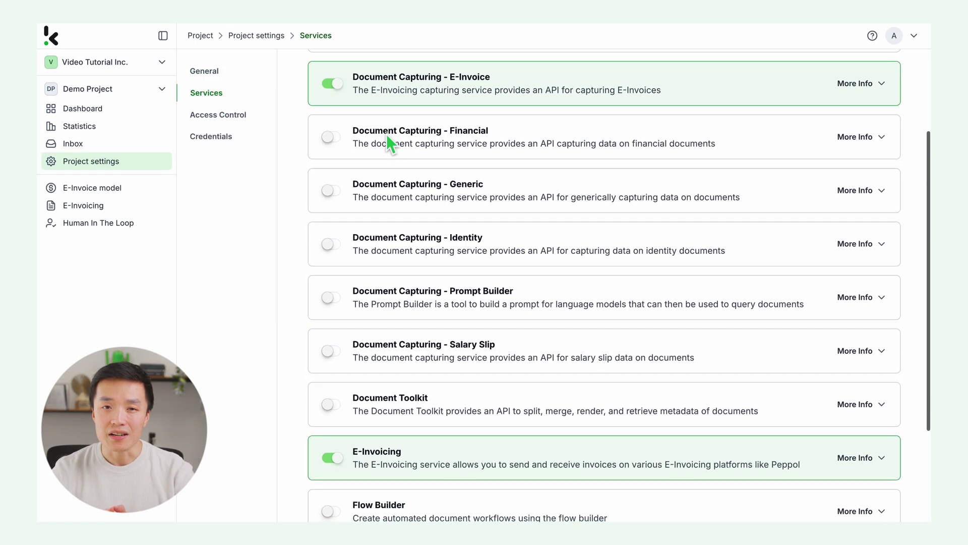
scroll(387, 133, down, 1)
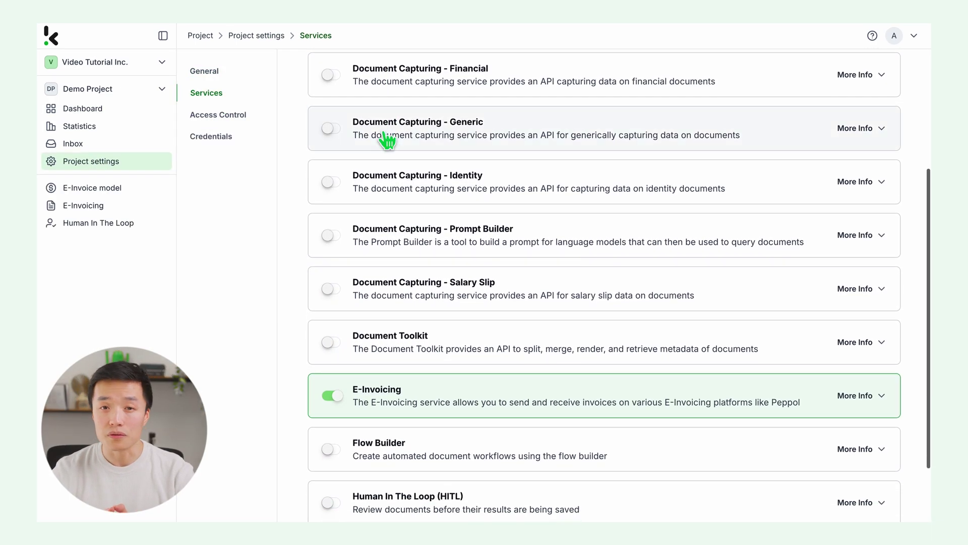
click(340, 78)
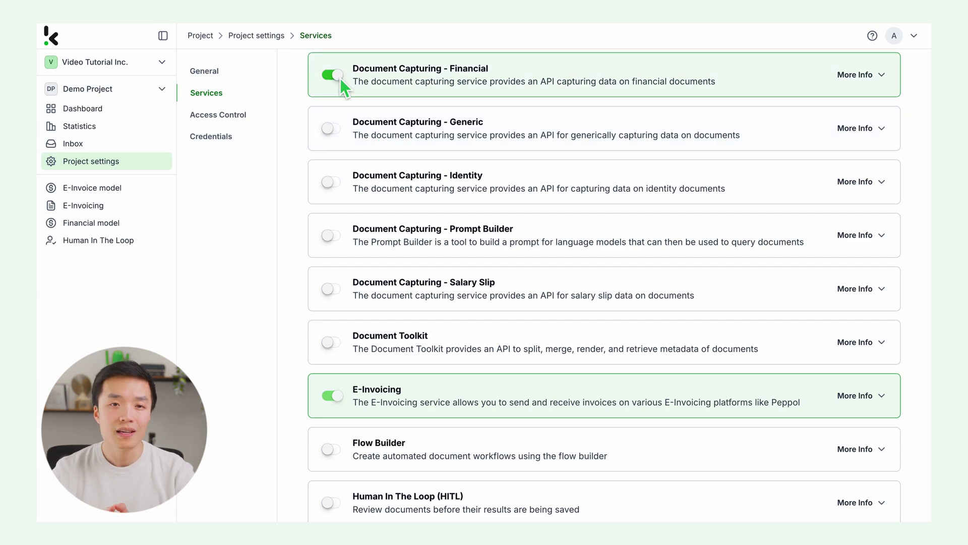
scroll(340, 78, down, 2)
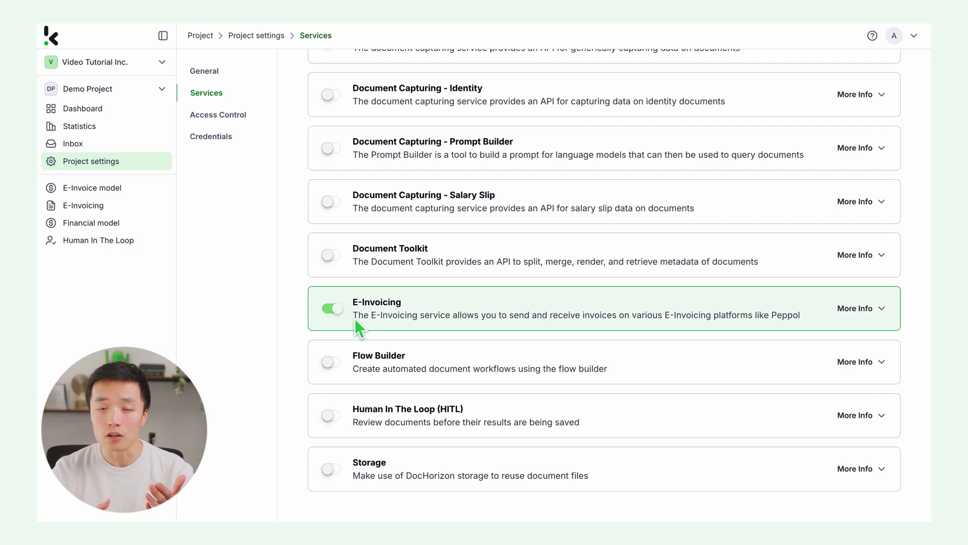
click(338, 416)
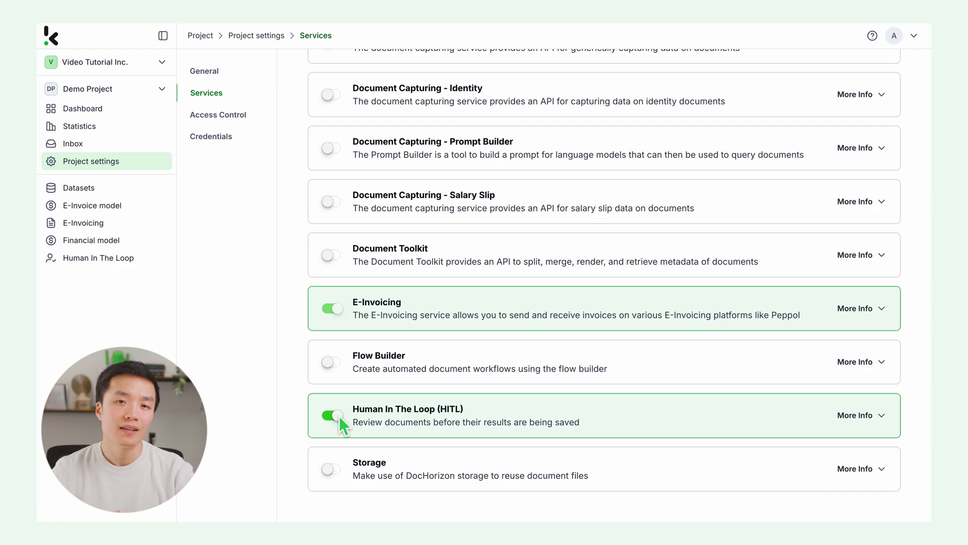
click(340, 369)
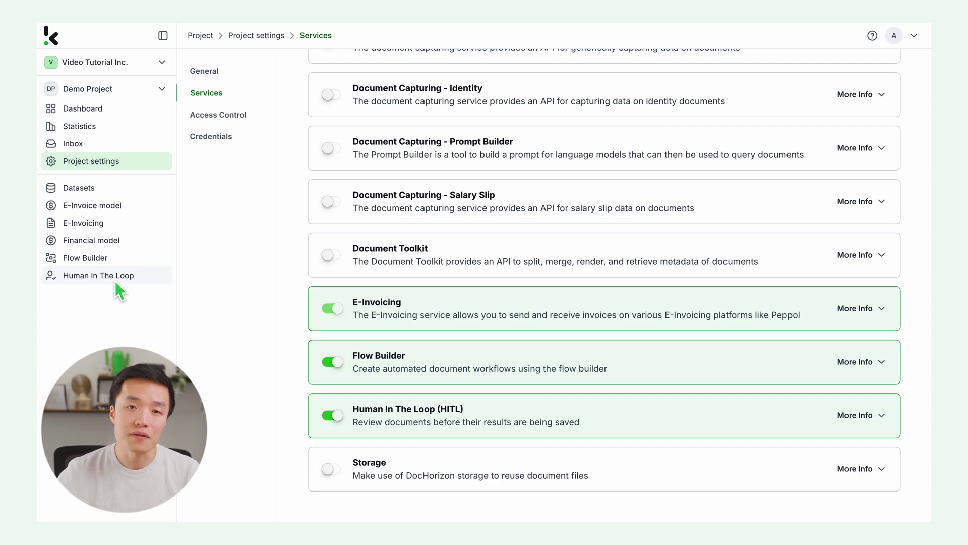
- Create review configuration 'Xrechnung V3' for Document Capturing - E-Invoice with the XRechnung V3.0 template
click(116, 280)
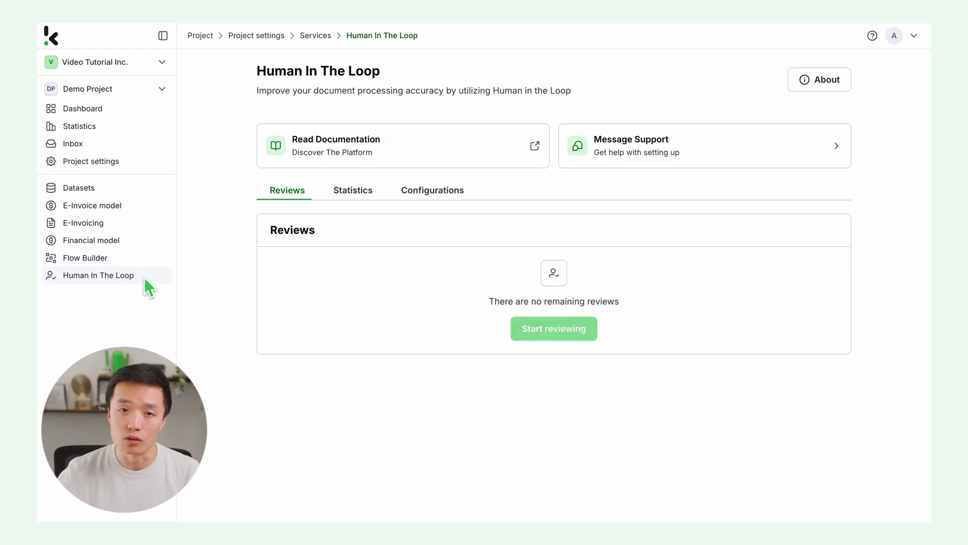
click(427, 194)
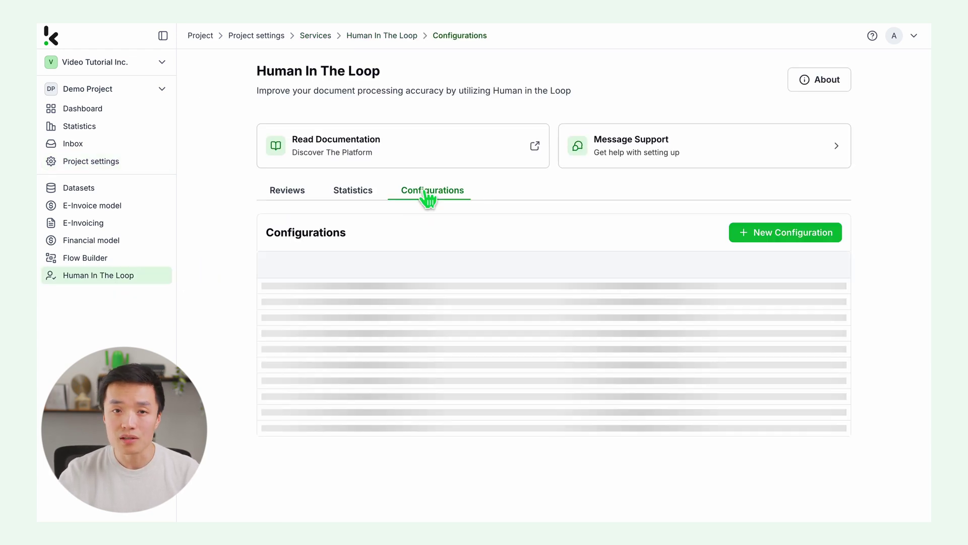
click(813, 239)
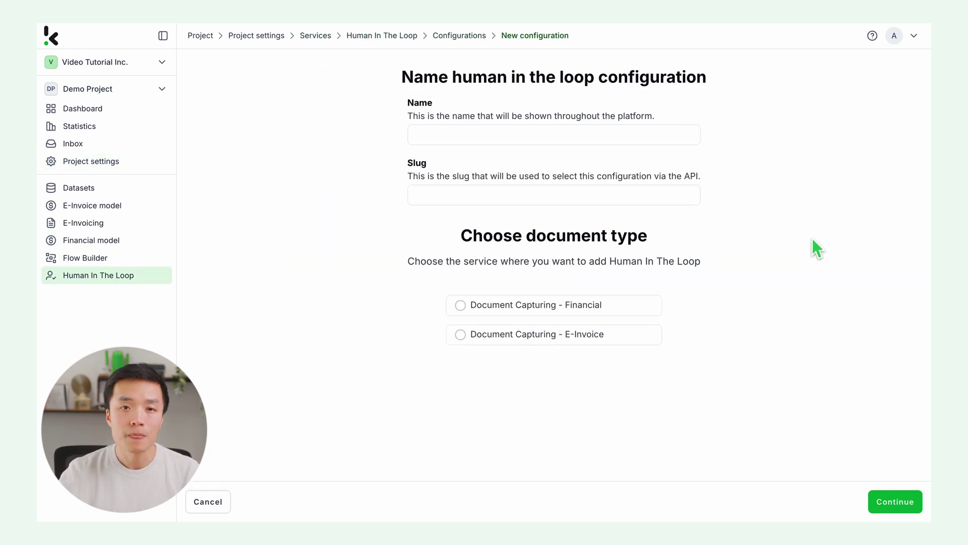
click(604, 133)
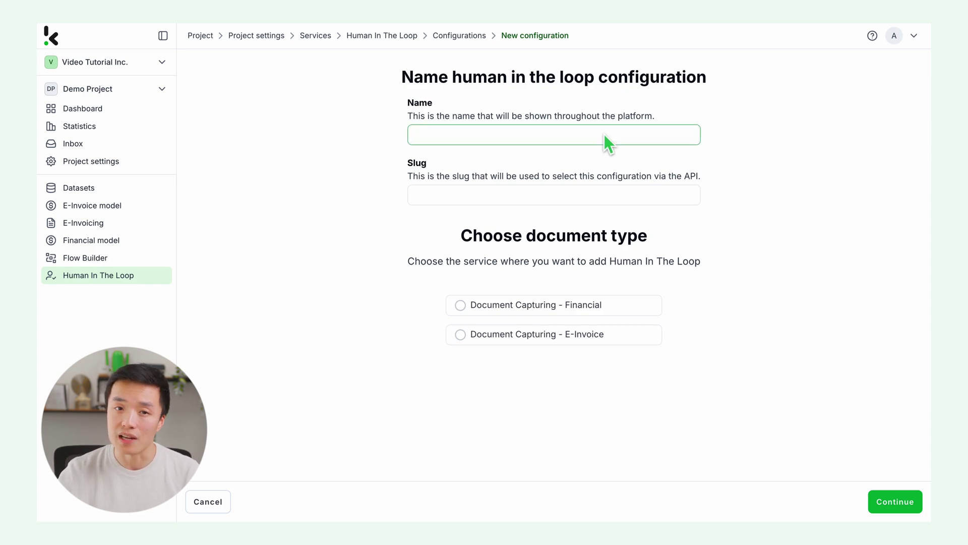
text(Xrechnung V3)
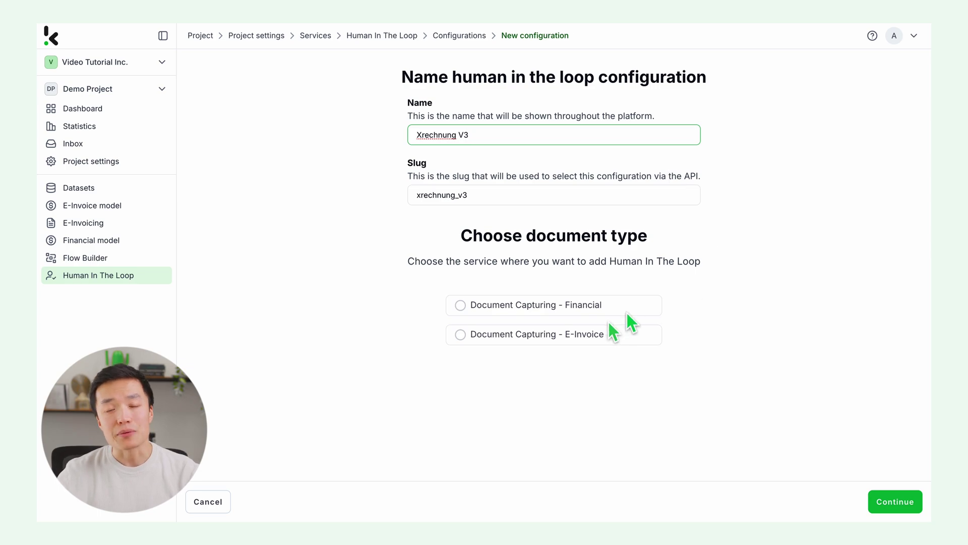
click(461, 334)
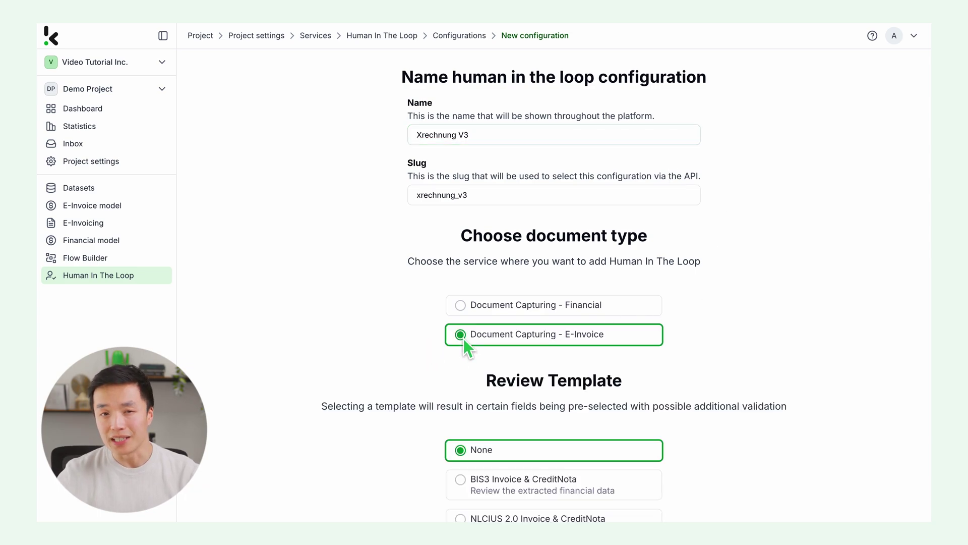
scroll(682, 396, down, 3)
scroll(683, 392, down, 1)
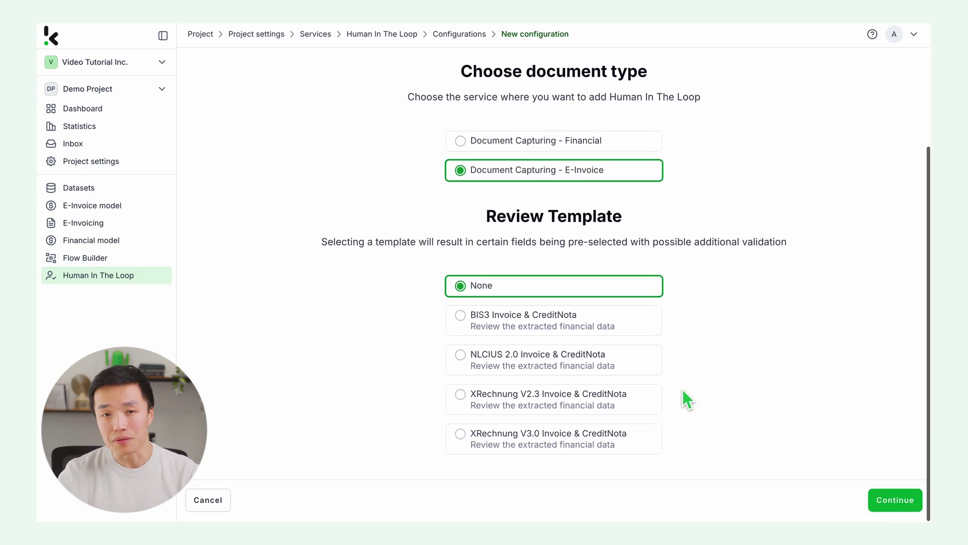
click(462, 440)
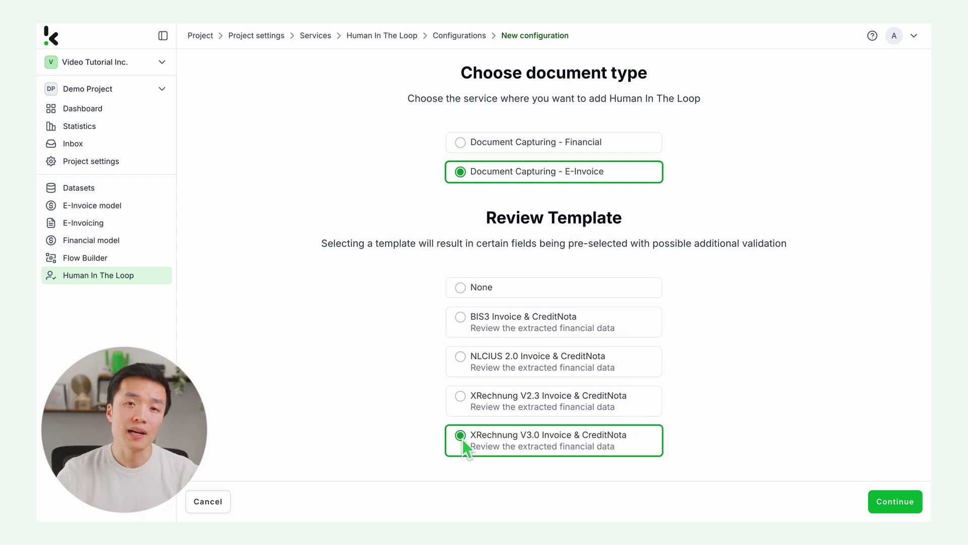
click(903, 502)
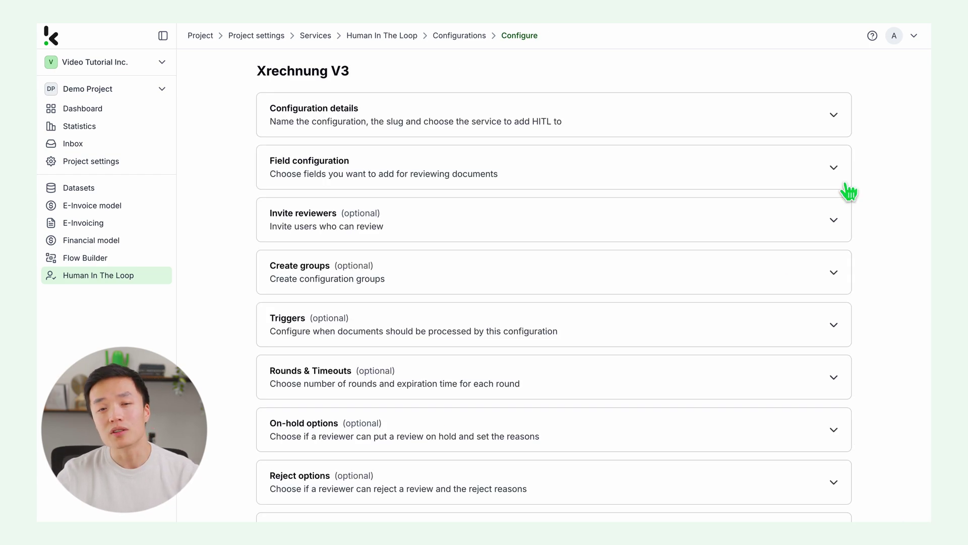
click(839, 114)
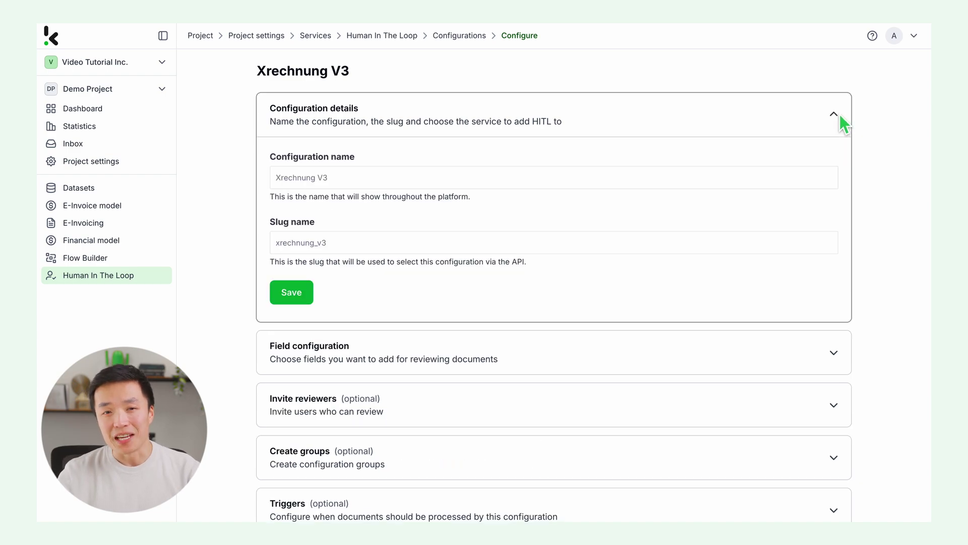
click(839, 119)
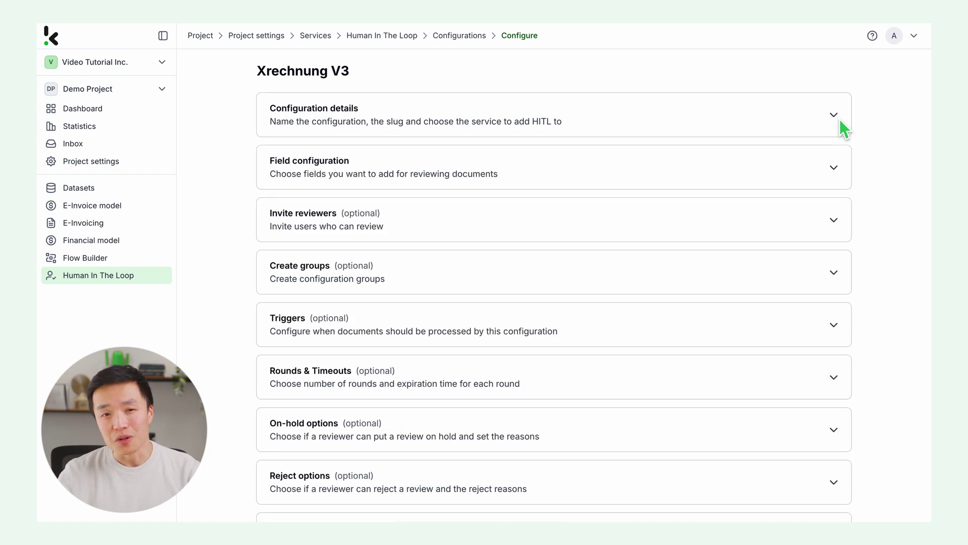
click(836, 165)
click(835, 169)
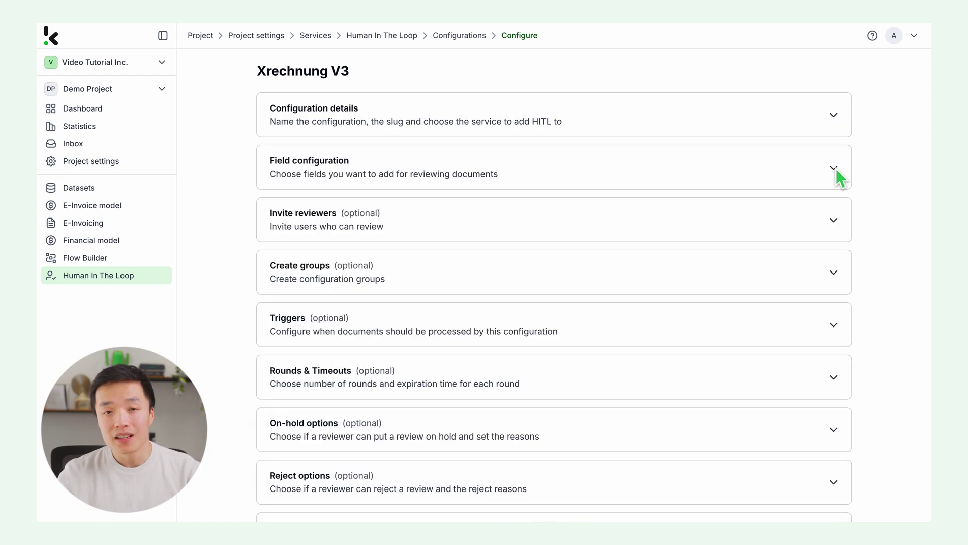
click(839, 219)
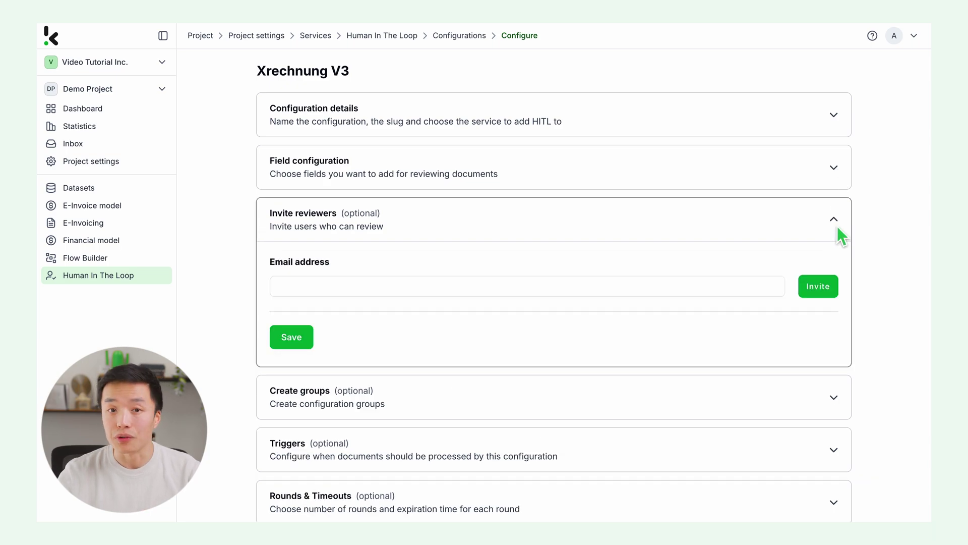
click(836, 221)
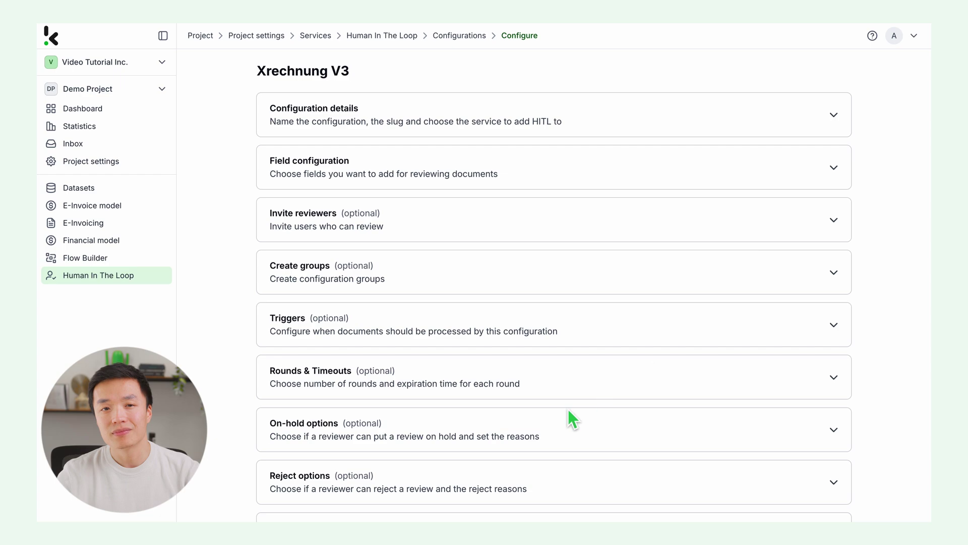
scroll(568, 411, down, 3)
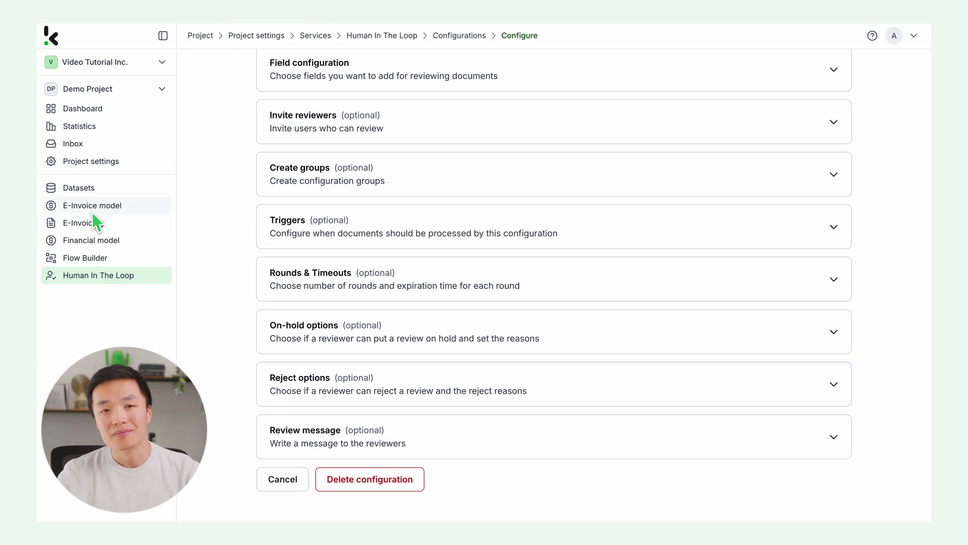
click(91, 259)
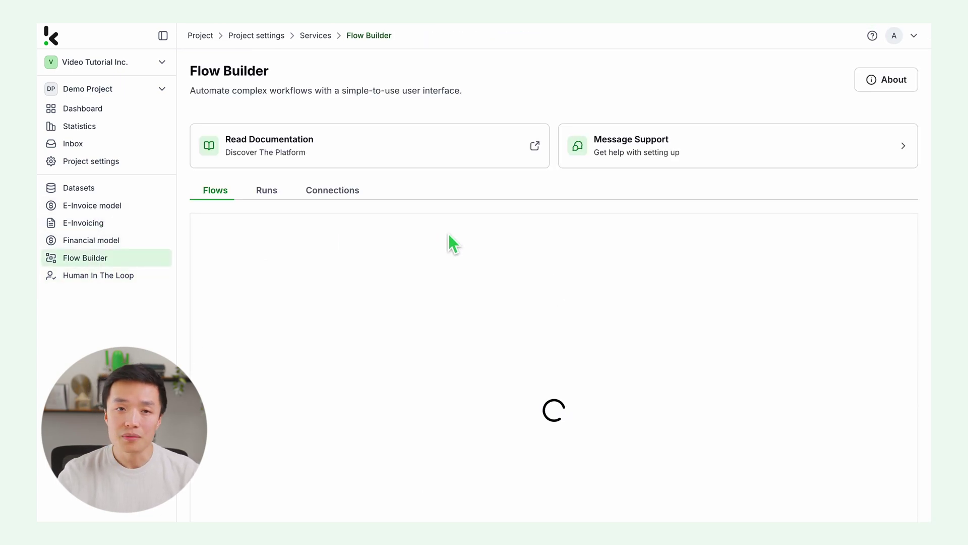
click(886, 244)
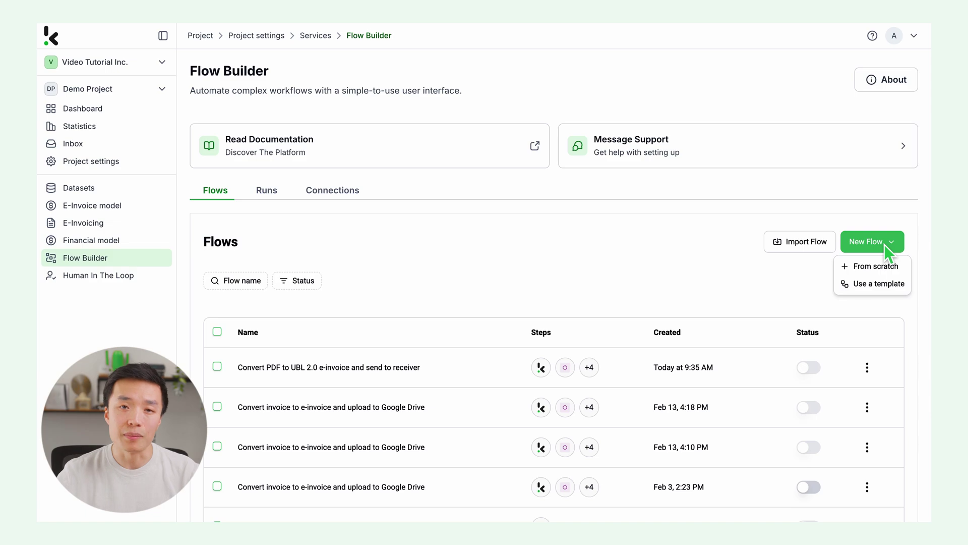
click(873, 284)
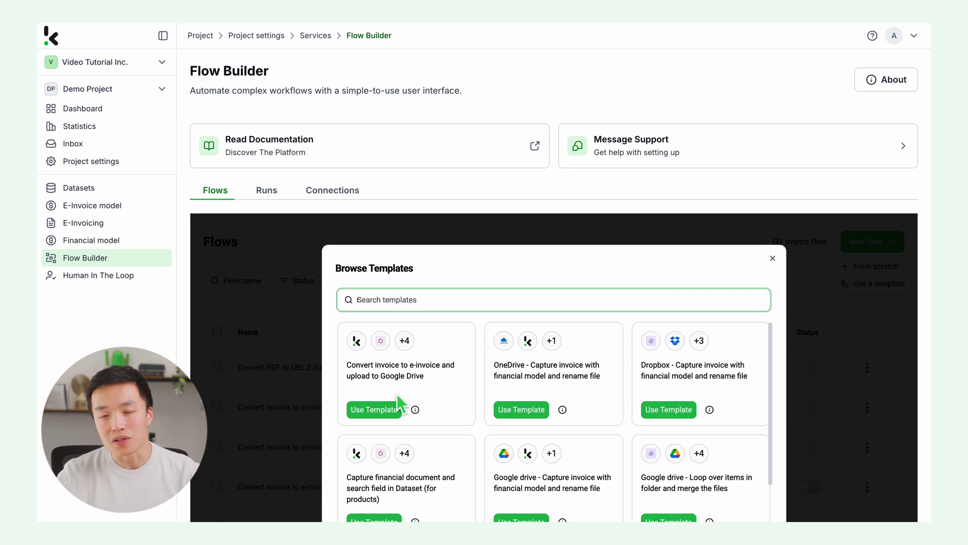
click(385, 411)
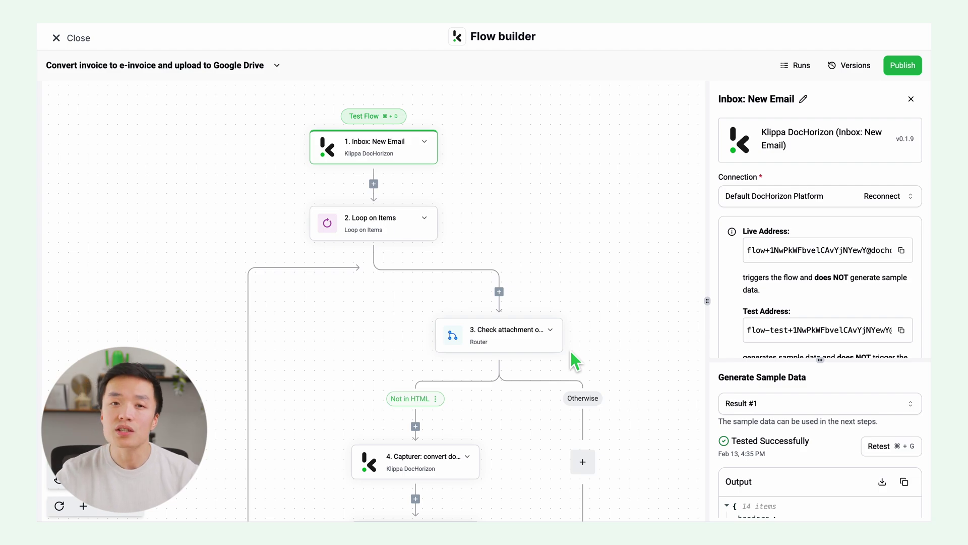
scroll(610, 357, down, 1)
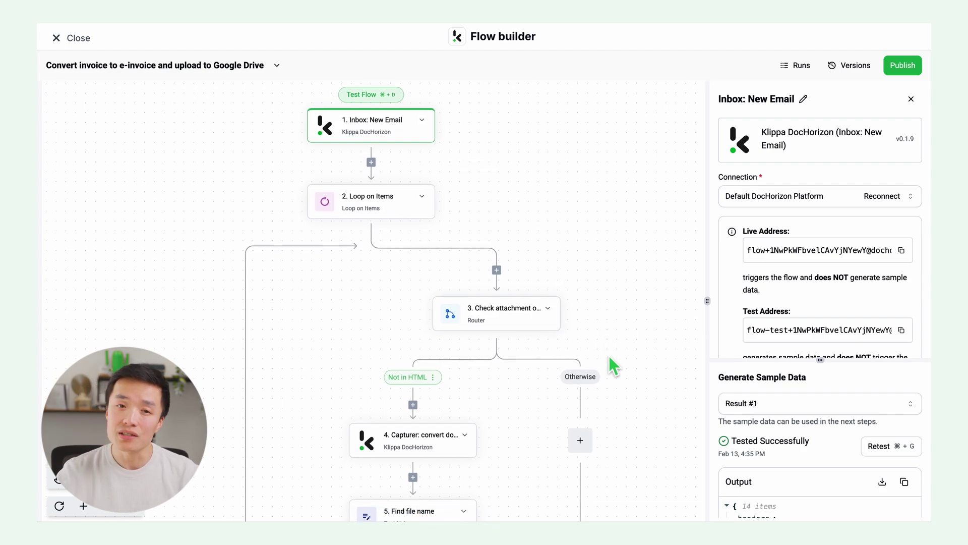
scroll(610, 357, down, 5)
scroll(610, 358, down, 3)
scroll(610, 357, down, 2)
scroll(609, 357, up, 1)
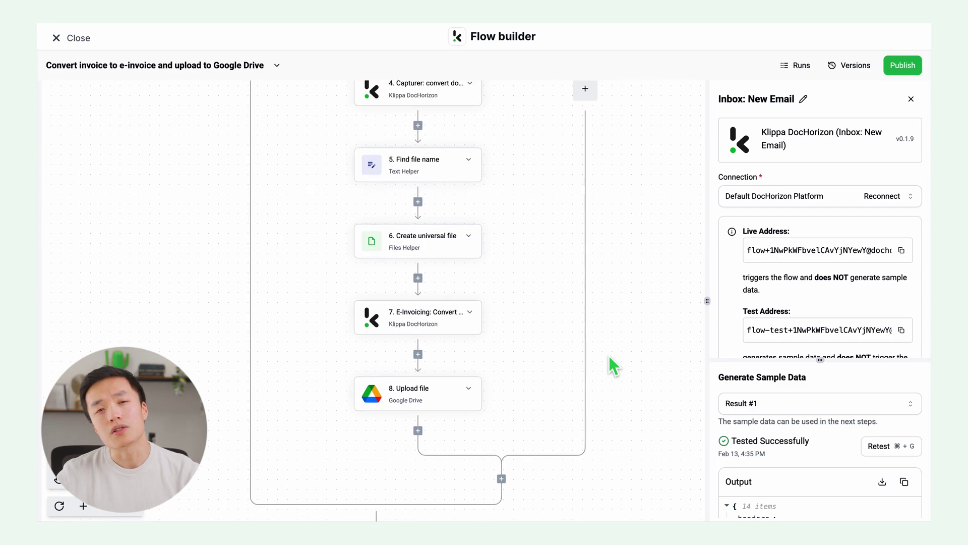
scroll(609, 357, up, 6)
scroll(609, 358, up, 5)
scroll(609, 357, up, 3)
scroll(609, 358, down, 1)
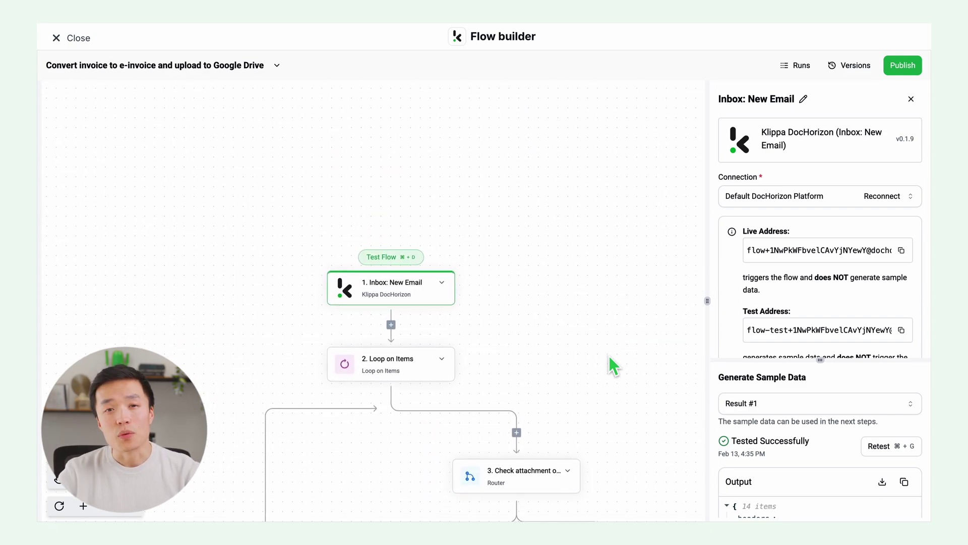
scroll(609, 357, down, 1)
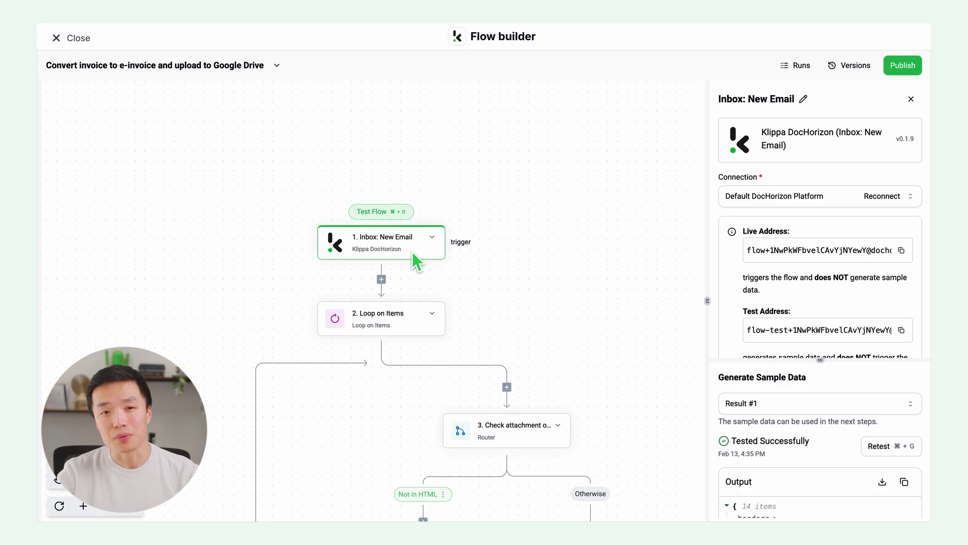
scroll(413, 252, right, 1)
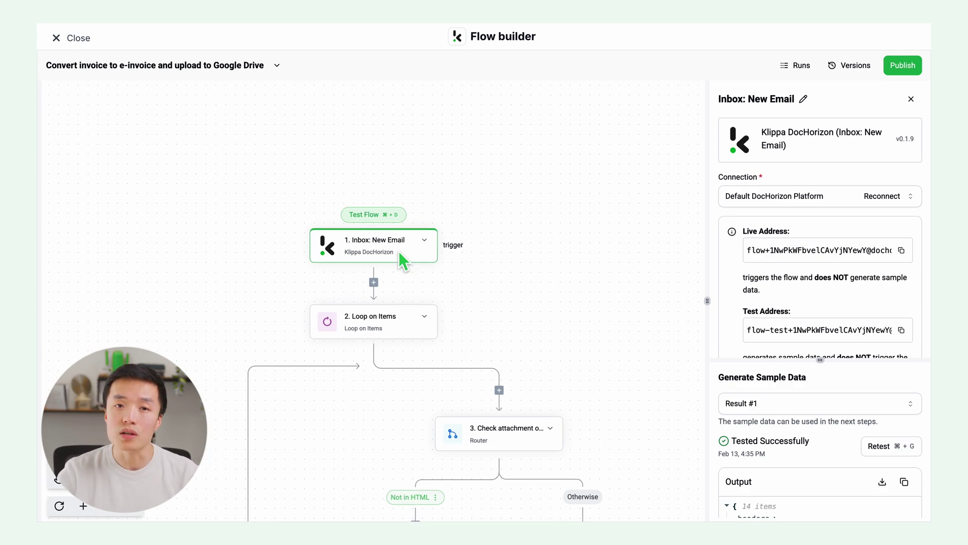
- Check the available connections, then open the '2. Loop on Items' attachment loop step
click(854, 200)
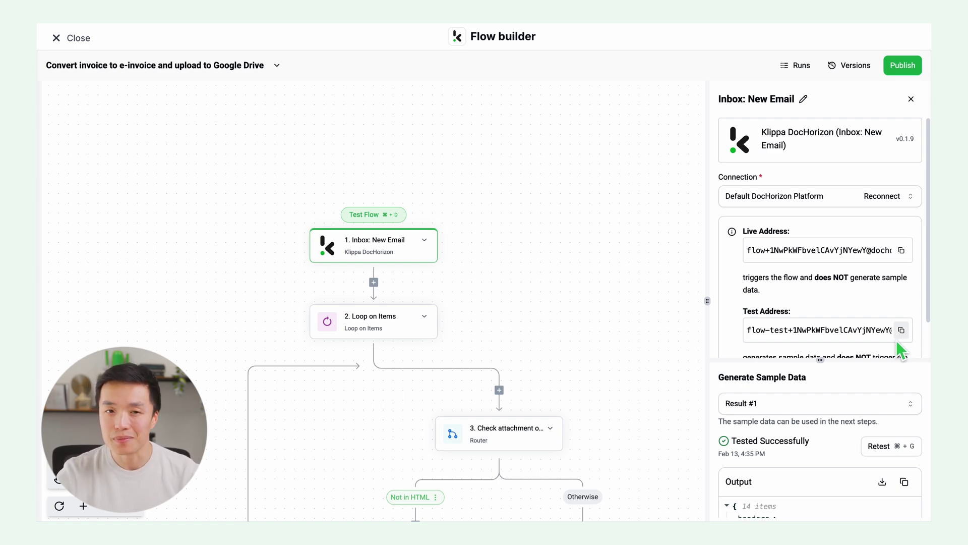
scroll(896, 344, down, 1)
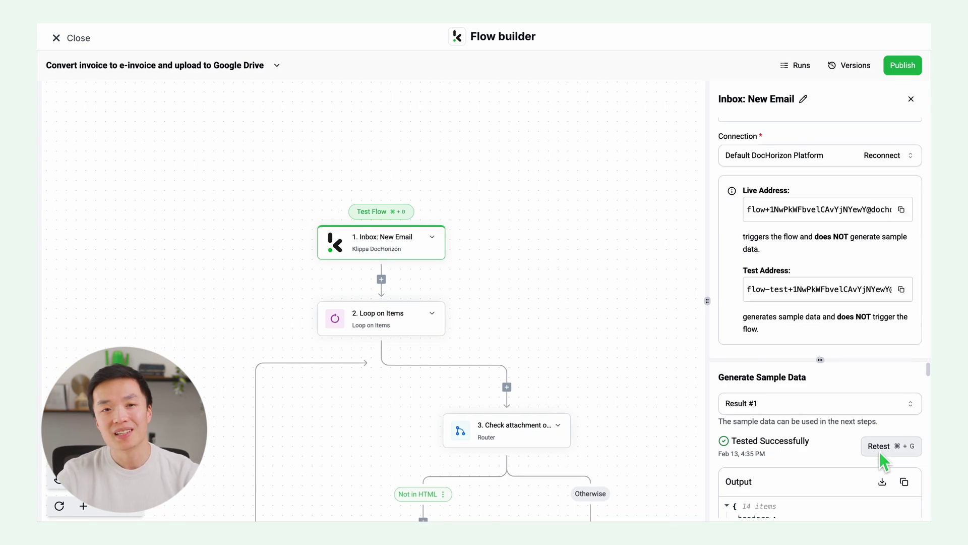
click(406, 327)
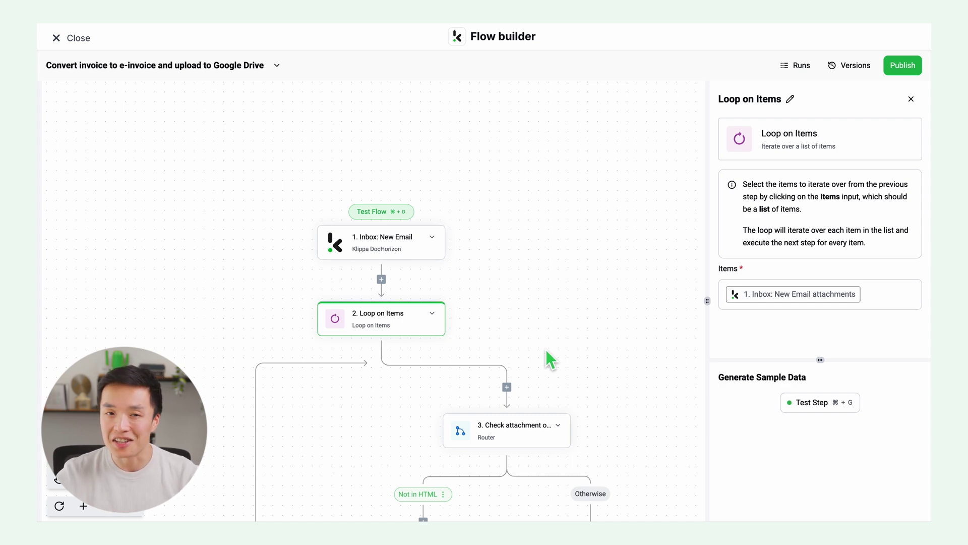
- Test '2. Loop on Items', then test the '3. Check attachment origin' router
click(803, 406)
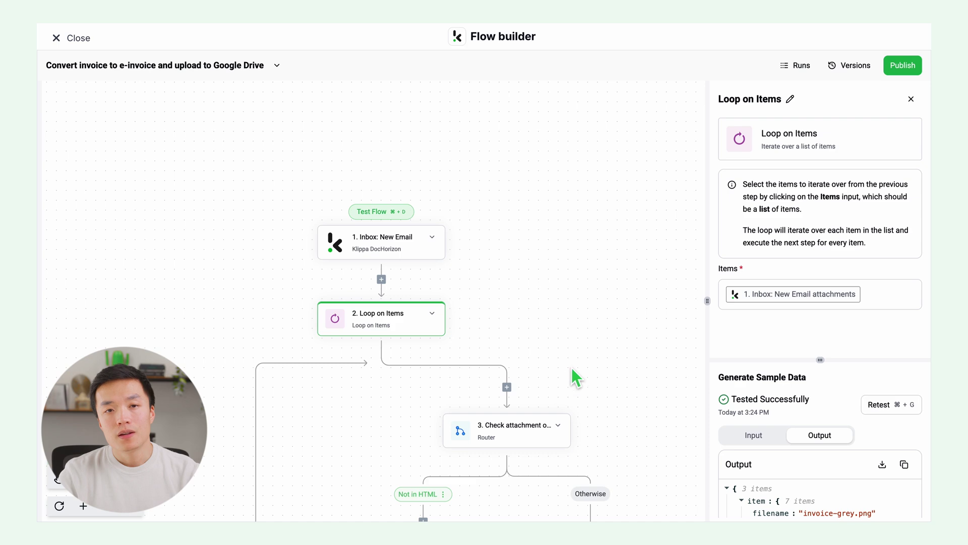
click(503, 433)
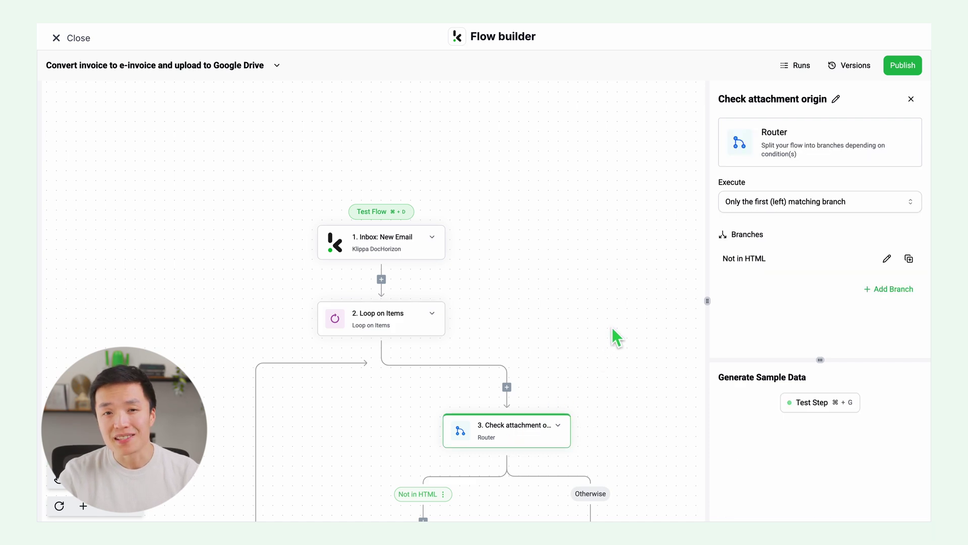
scroll(612, 328, down, 2)
scroll(612, 328, down, 2)
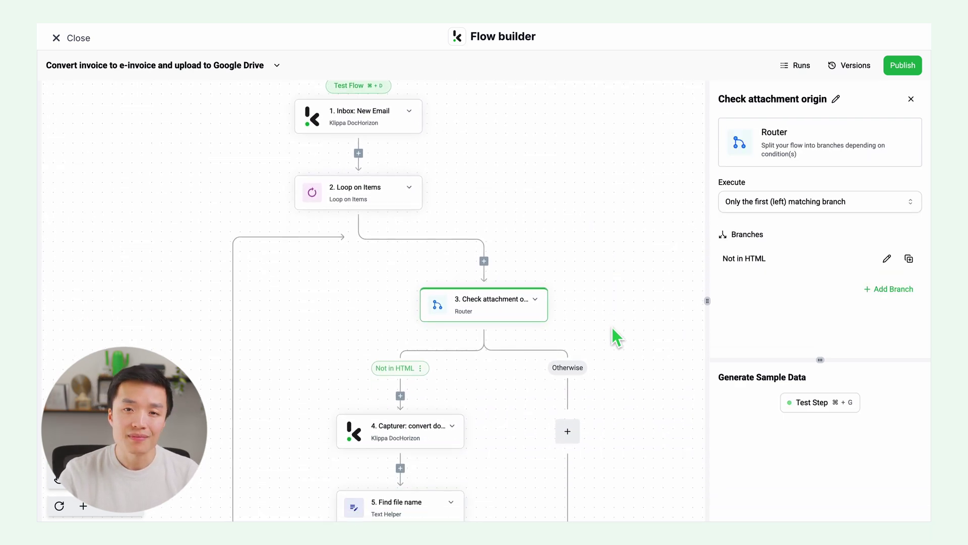
scroll(612, 329, down, 2)
scroll(612, 337, down, 1)
scroll(612, 337, down, 1)
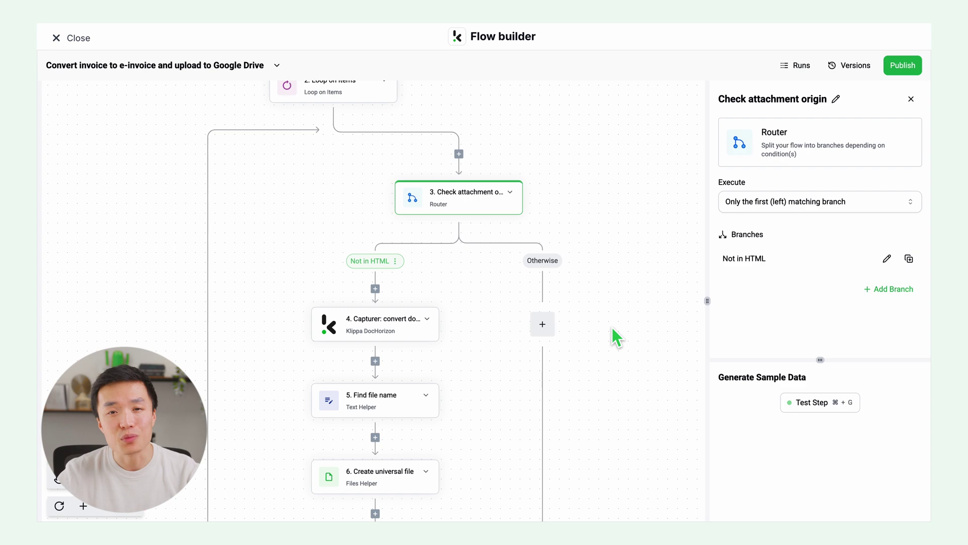
click(799, 403)
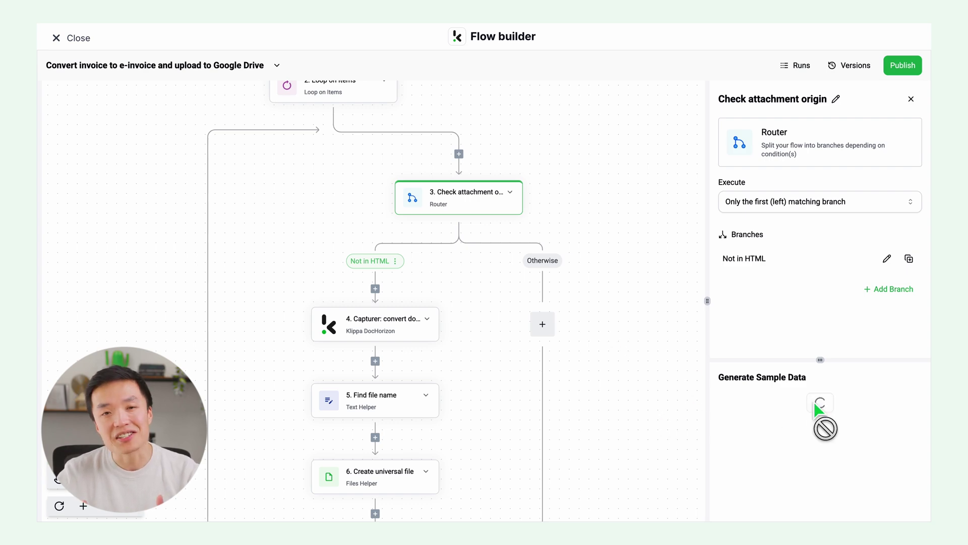
- Check the '4. Capturer' step's xrechnung_v3 HITL slug and retest the step
click(363, 328)
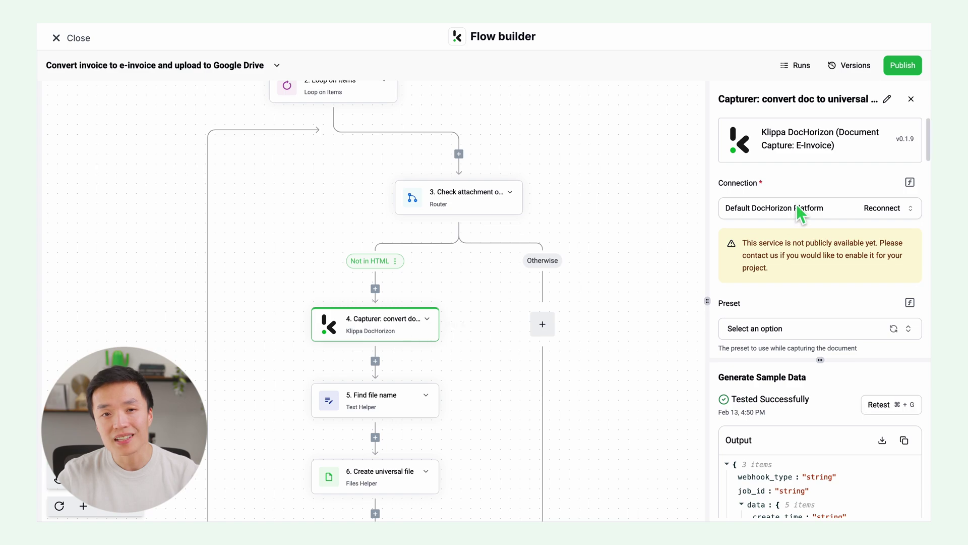
scroll(812, 305, down, 2)
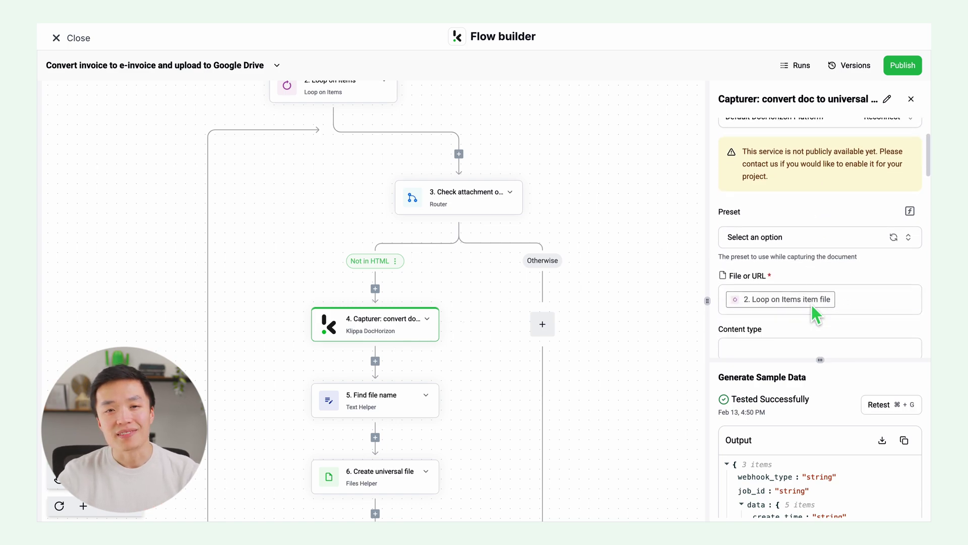
scroll(812, 305, down, 4)
scroll(811, 305, down, 2)
scroll(813, 311, down, 2)
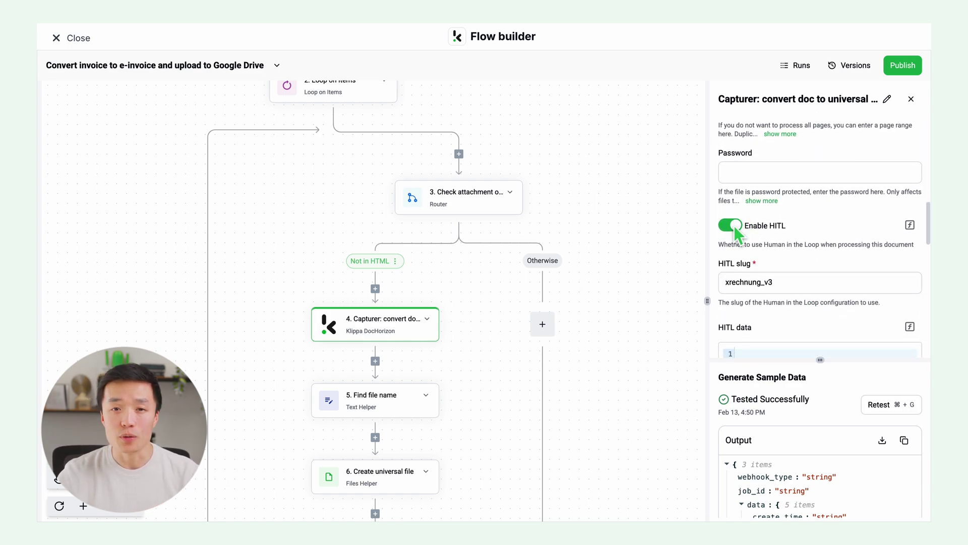
click(781, 286)
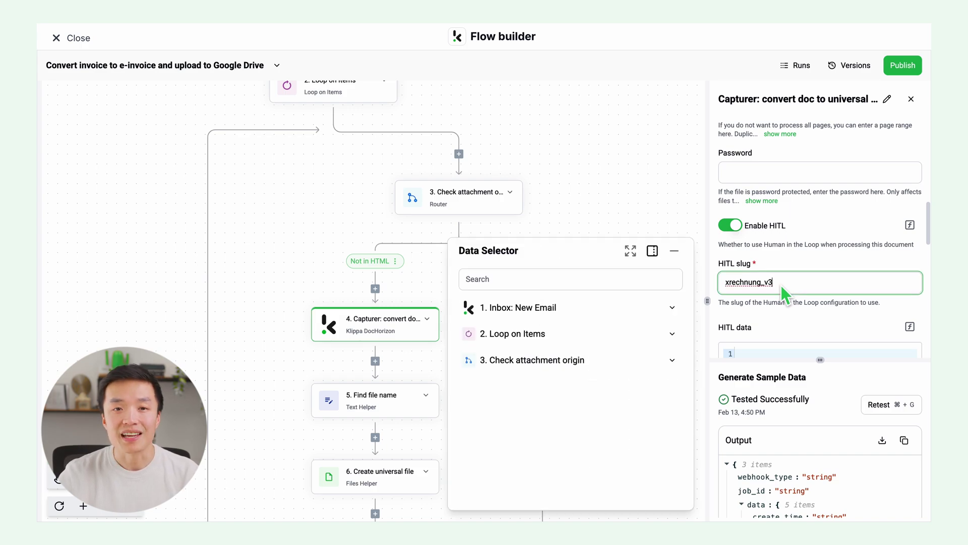
click(880, 410)
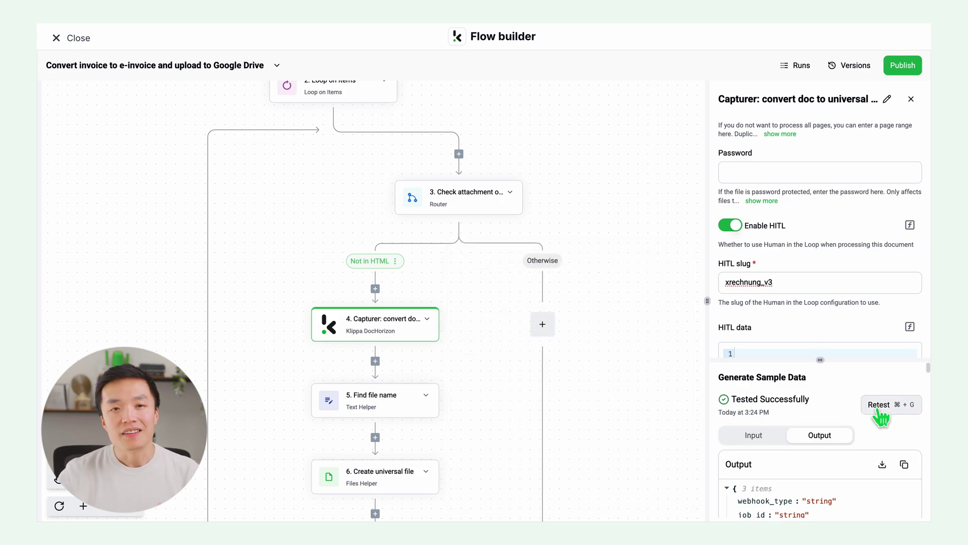
- Retest '5. Find file name' (output invoice-grey) and '6. Create universal file'
click(378, 402)
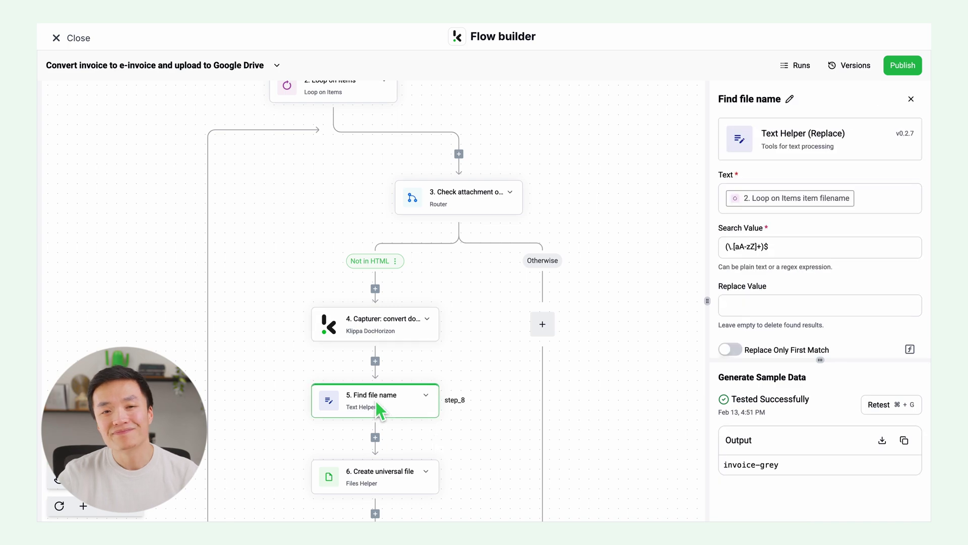
scroll(840, 279, down, 3)
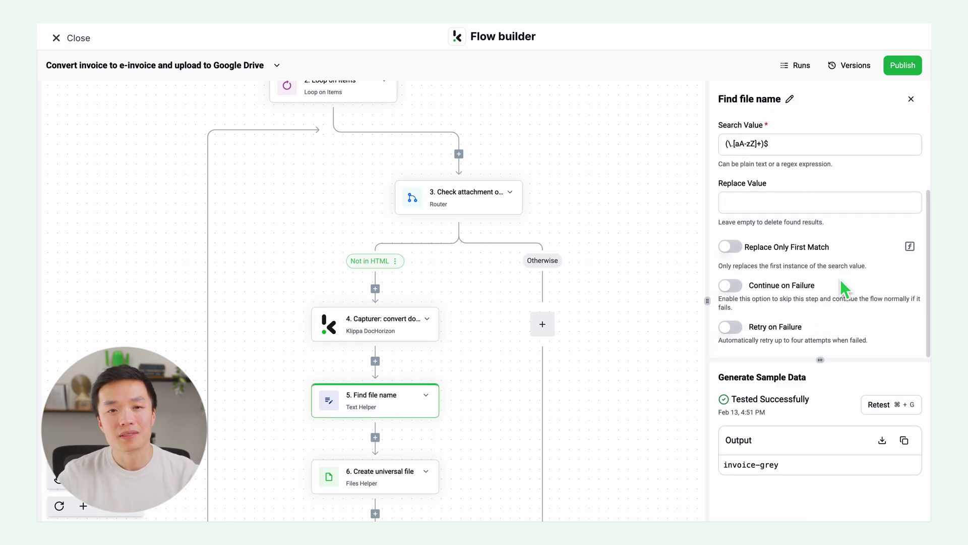
click(889, 412)
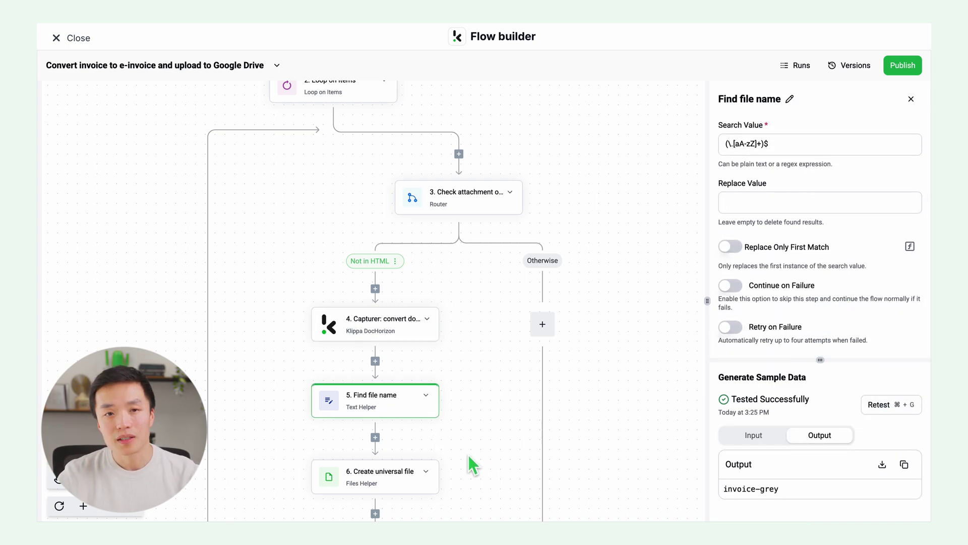
click(407, 483)
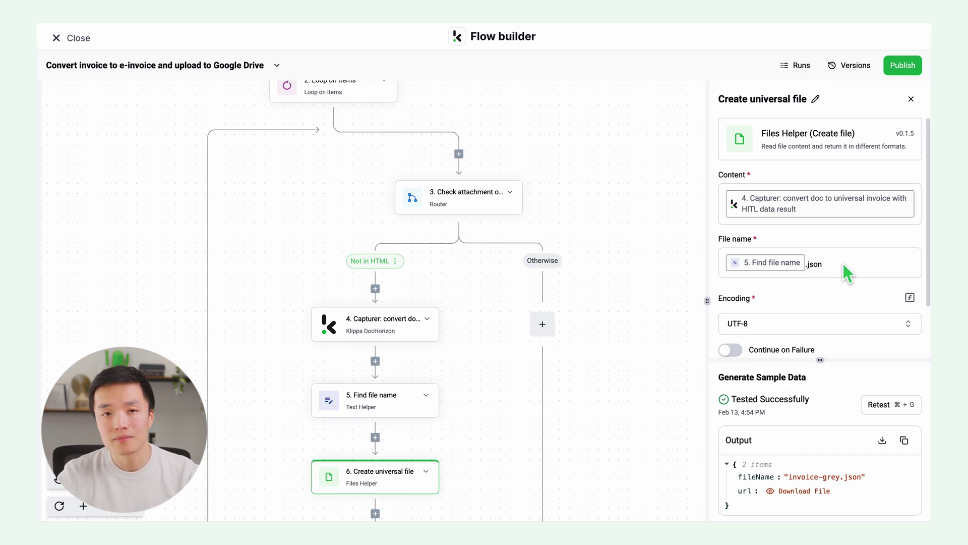
scroll(844, 273, down, 2)
click(881, 403)
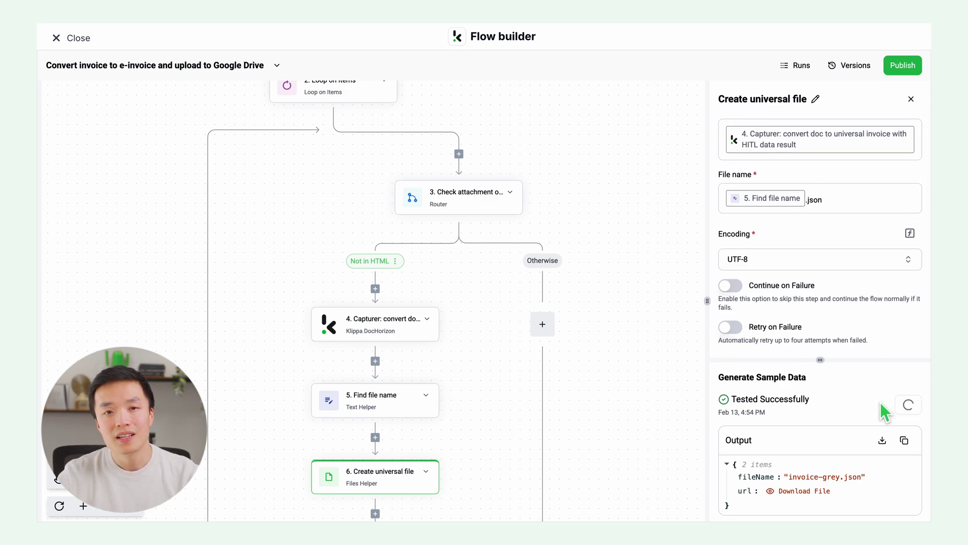
scroll(605, 412, down, 2)
scroll(602, 410, down, 3)
scroll(602, 410, down, 1)
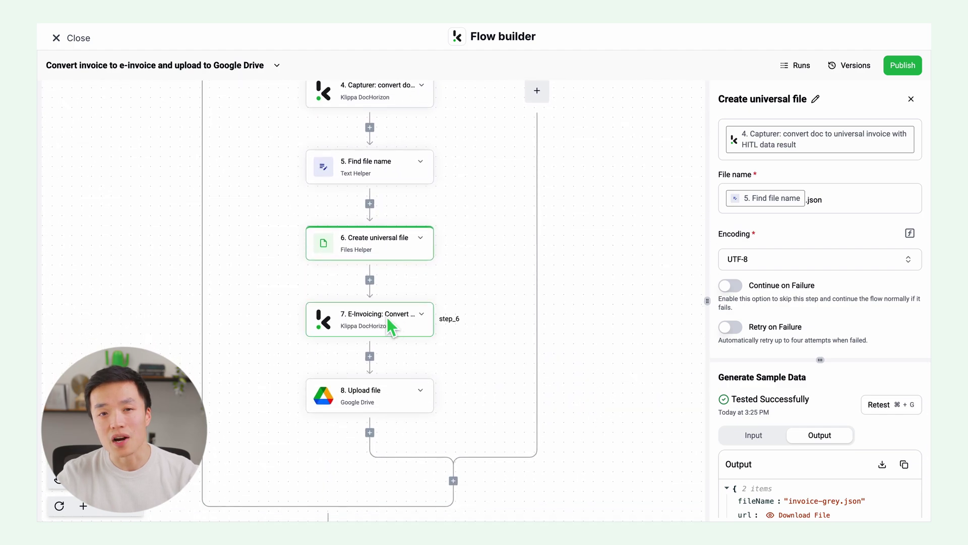
- Retest the '7. E-Invoicing' step, keeping the OpenPeppol UBL invoice type
click(387, 324)
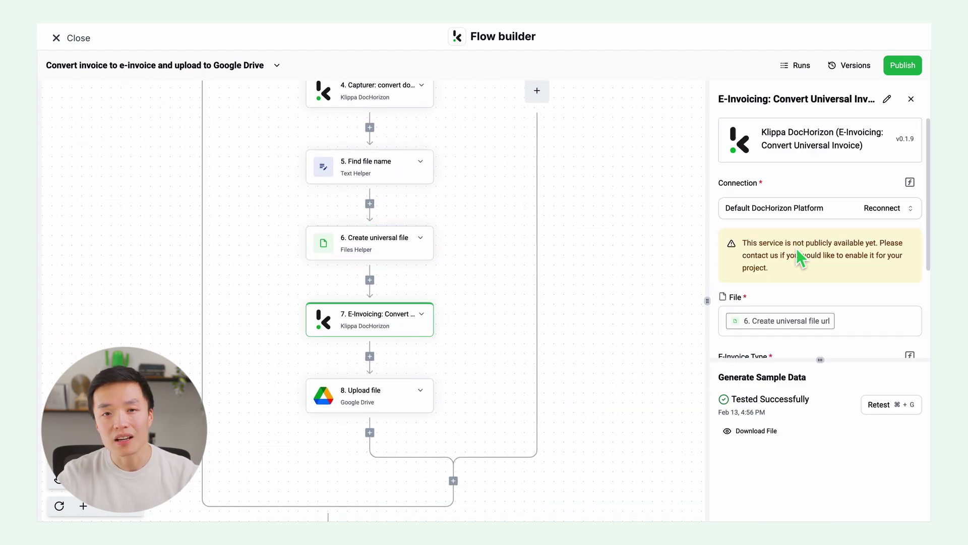
scroll(868, 301, down, 2)
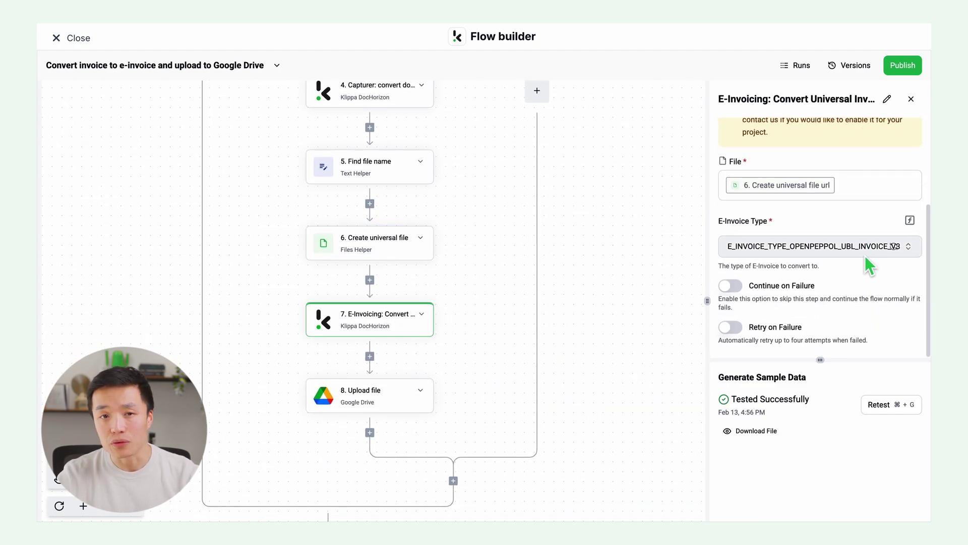
click(865, 256)
click(872, 298)
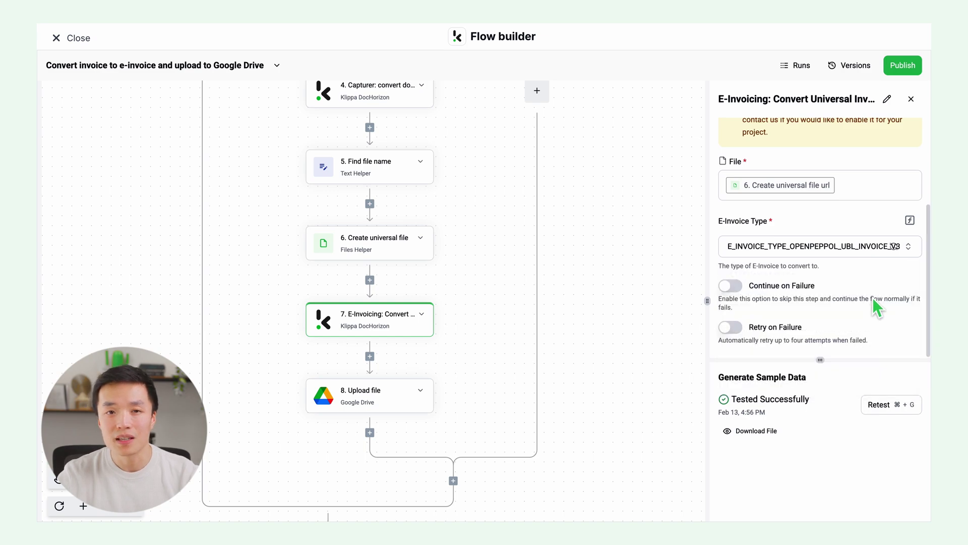
click(891, 408)
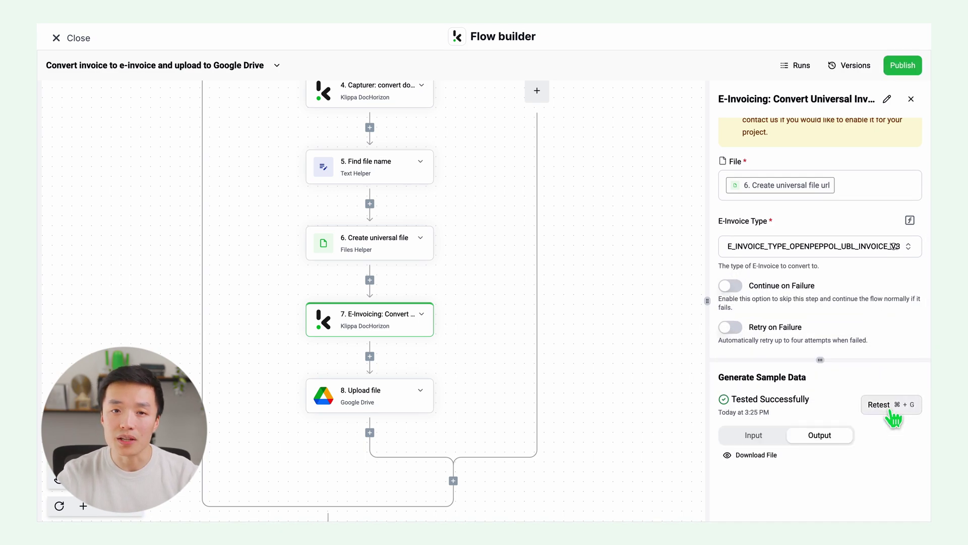
- Open the '8. Upload file' Google Drive step to see its Output parent folder
click(390, 403)
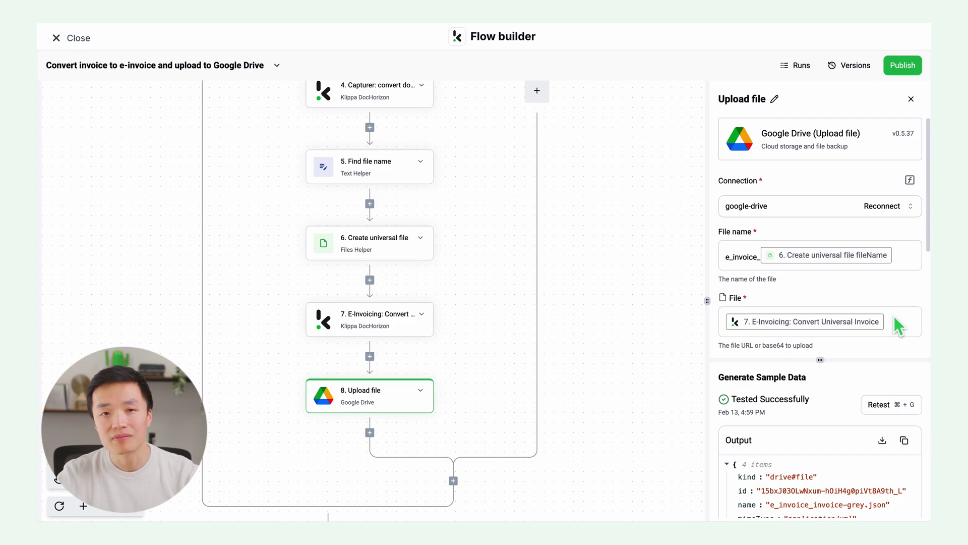
scroll(895, 332, down, 5)
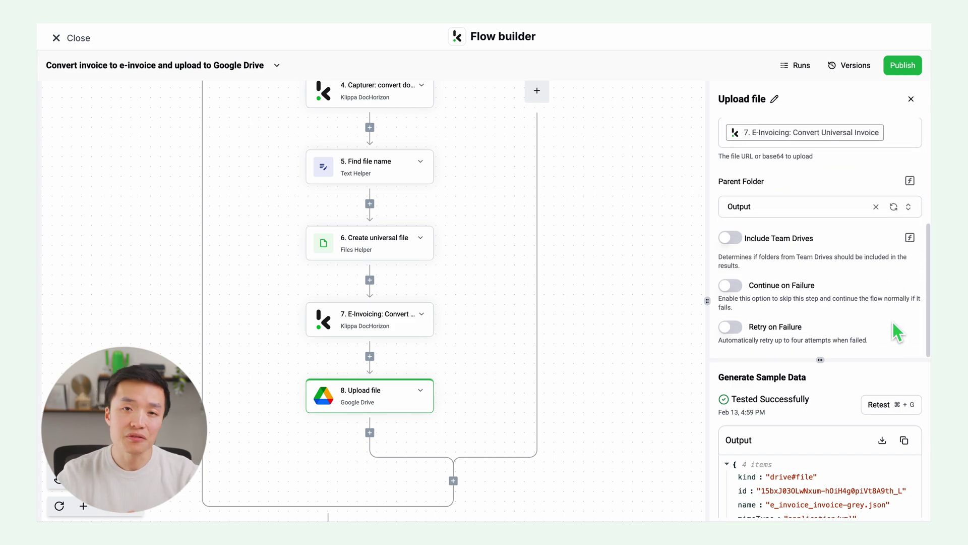